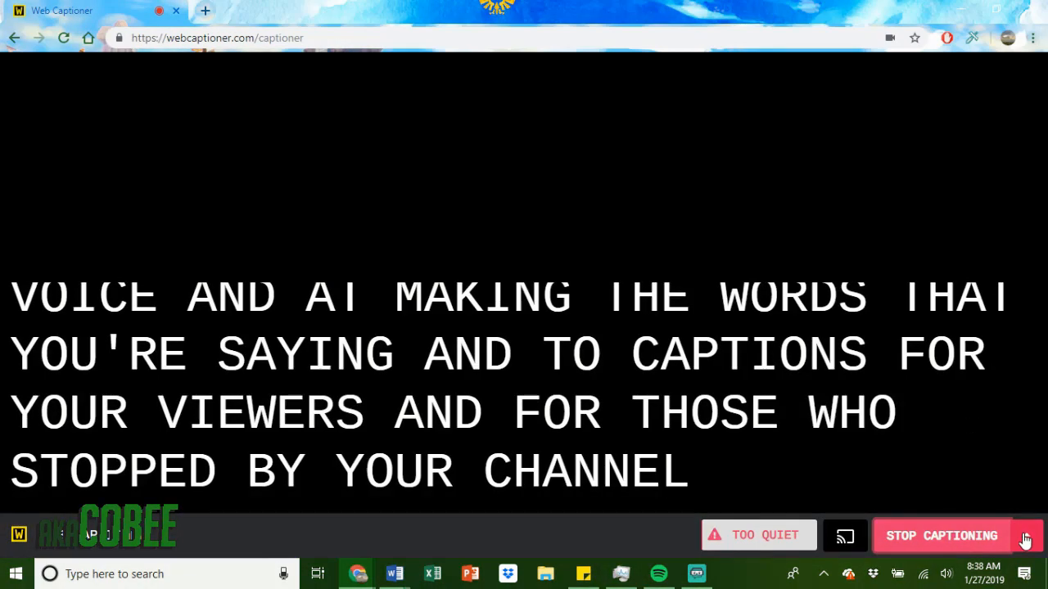
Open the Web Captioner settings and review the Appearance options for text, alignment and background
{"action": "left_click", "coordinate": [1025, 539]}
{"action": "left_click", "coordinate": [986, 499]}
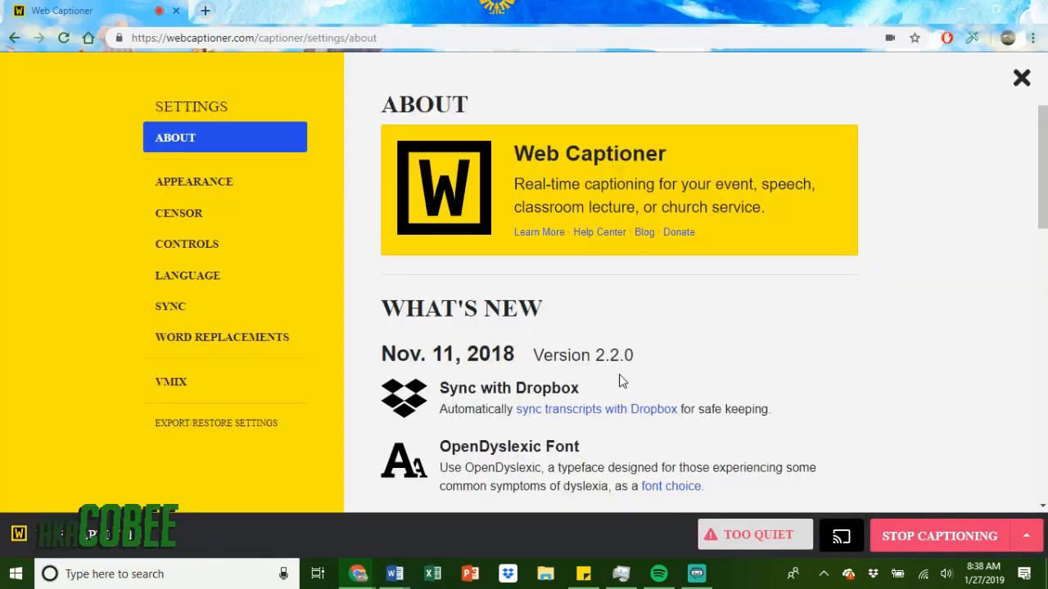
{"action": "left_click", "coordinate": [209, 183]}
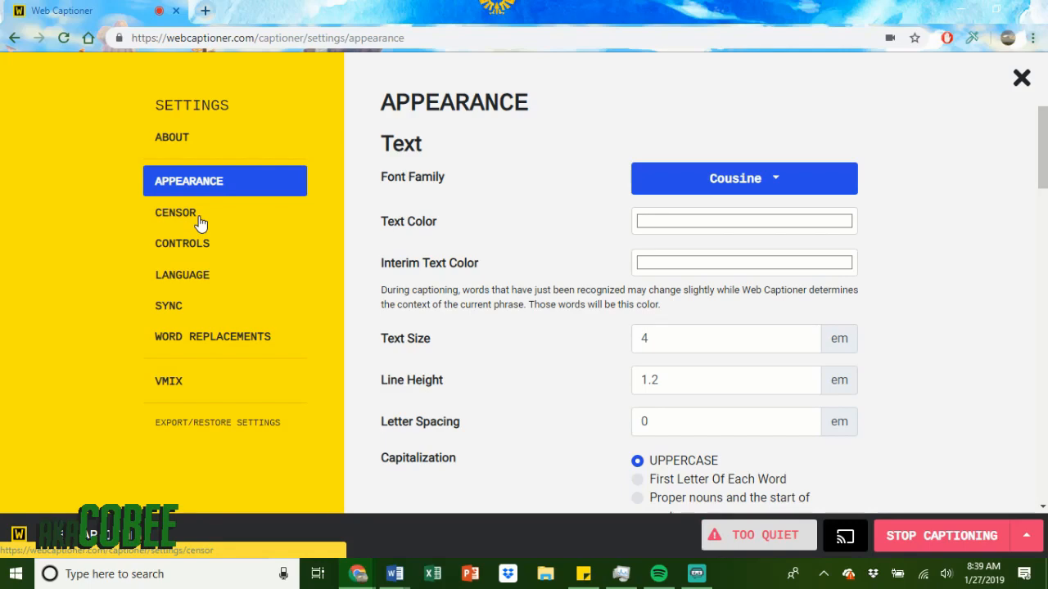
{"action": "scroll", "coordinate": [489, 276], "scroll_direction": "down", "scroll_amount": 8}
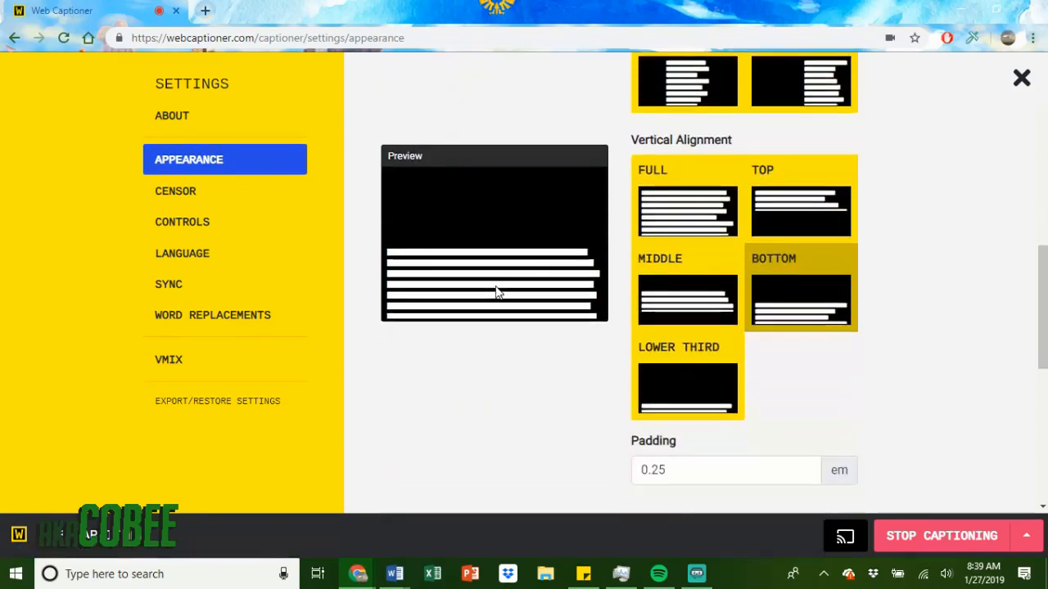
{"action": "scroll", "coordinate": [495, 292], "scroll_direction": "down", "scroll_amount": 1}
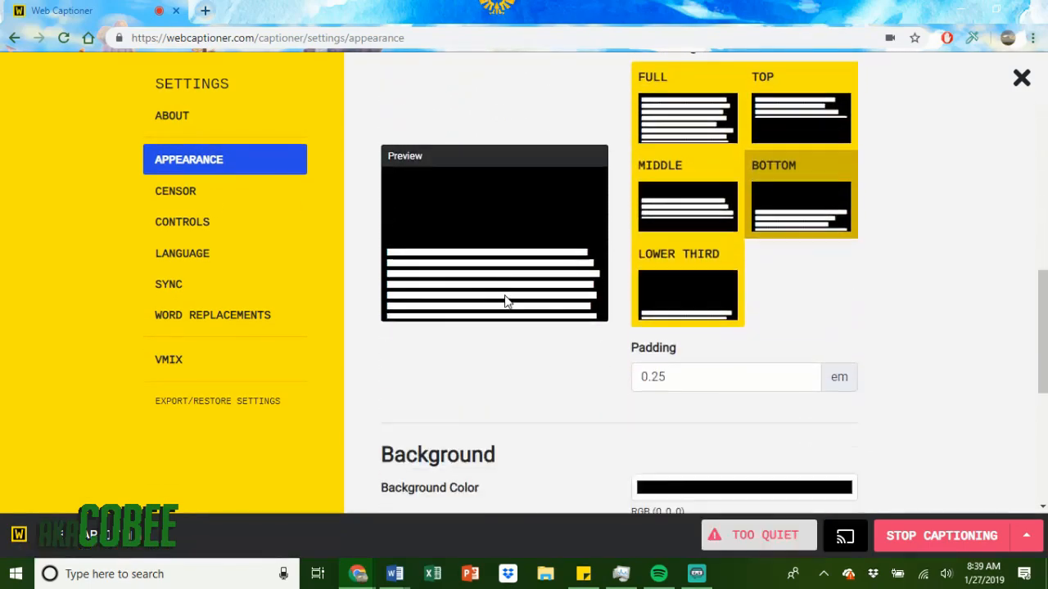
Review the Censor settings and the Controls settings, including screen layout, volume meter and keyboard shortcuts
{"action": "left_click", "coordinate": [172, 201]}
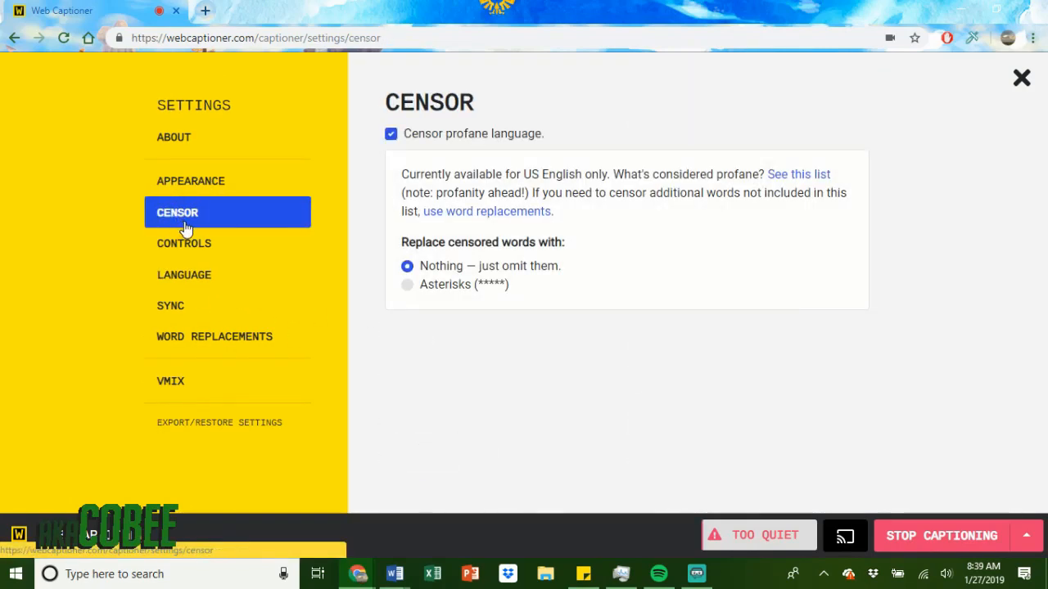
{"action": "left_click", "coordinate": [219, 249]}
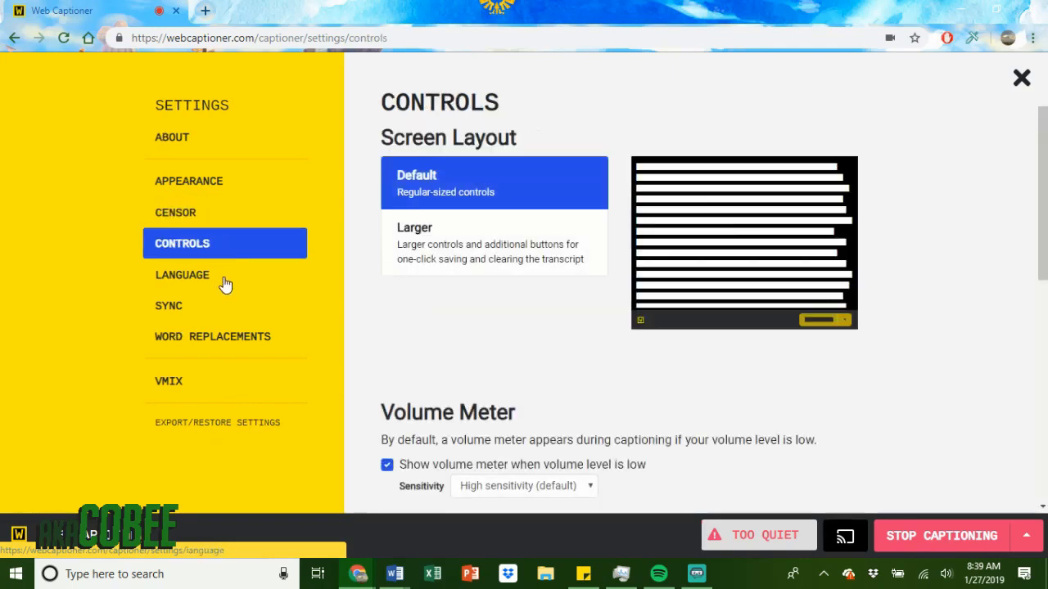
{"action": "scroll", "coordinate": [470, 301], "scroll_direction": "down", "scroll_amount": 1}
{"action": "scroll", "coordinate": [475, 307], "scroll_direction": "down", "scroll_amount": 5}
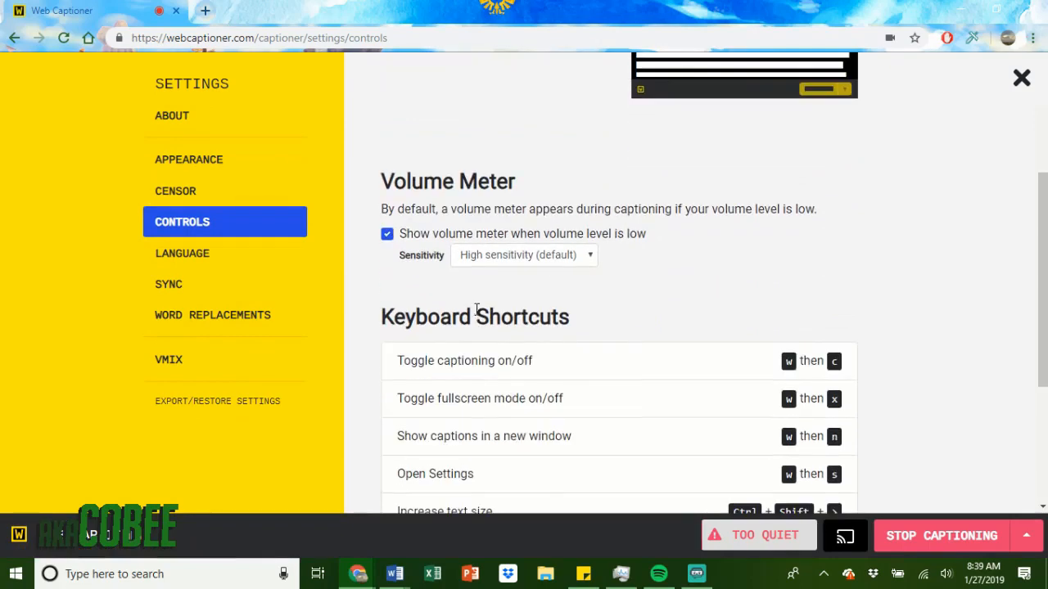
{"action": "scroll", "coordinate": [485, 324], "scroll_direction": "down", "scroll_amount": 1}
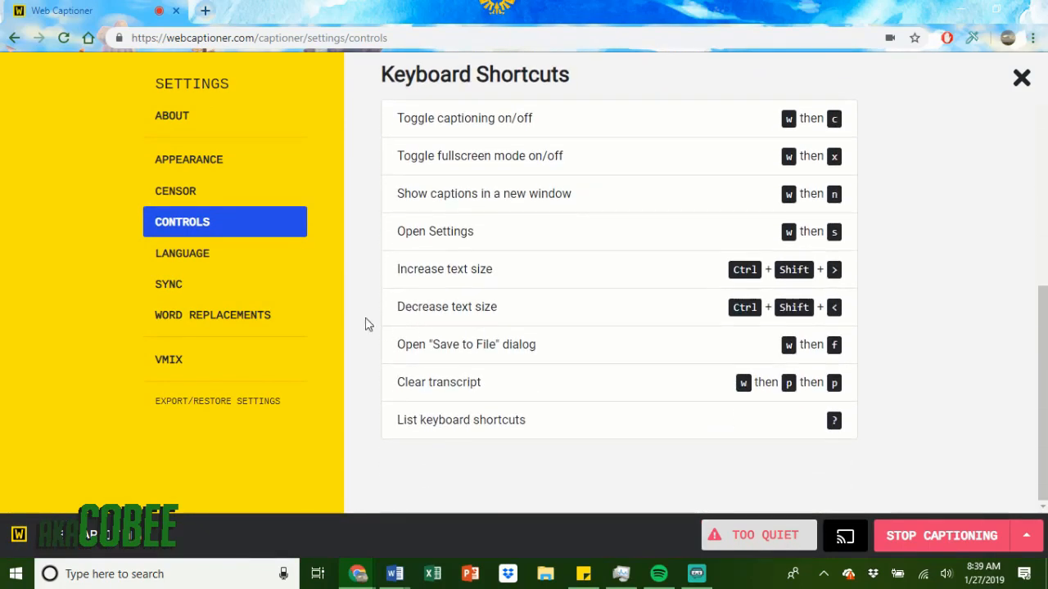
Review the list of spoken languages in the Language settings and the Dropbox option in the Sync settings
{"action": "left_click", "coordinate": [215, 253]}
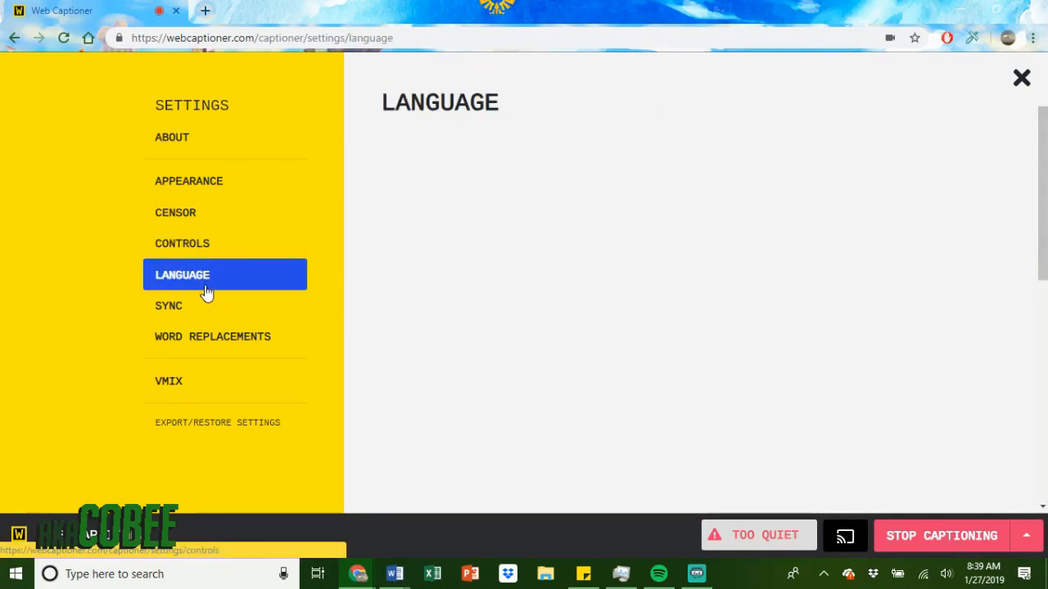
{"action": "scroll", "coordinate": [491, 334], "scroll_direction": "down", "scroll_amount": 2}
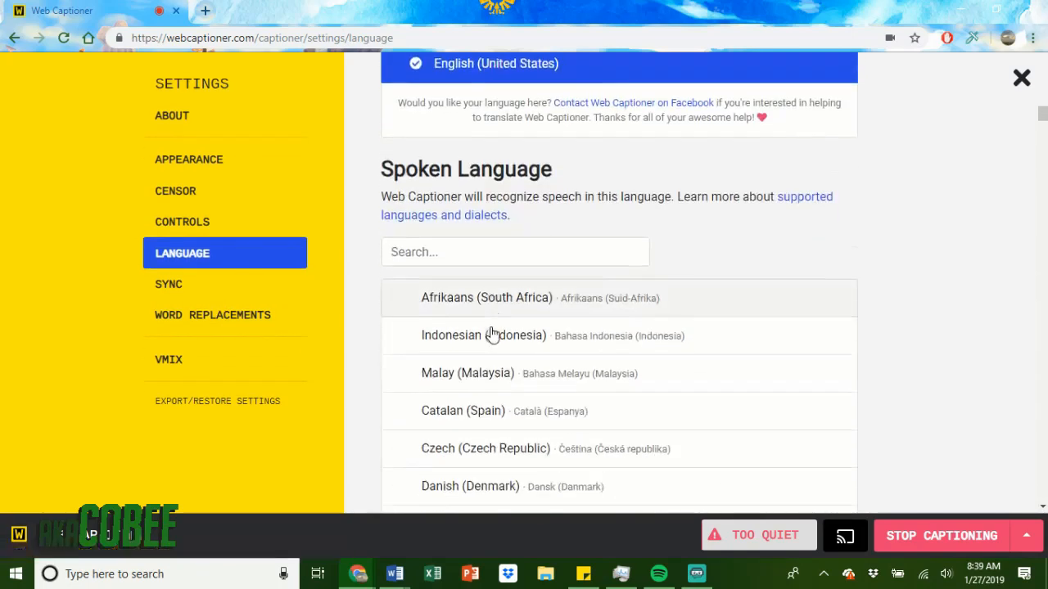
{"action": "scroll", "coordinate": [491, 334], "scroll_direction": "down", "scroll_amount": 5}
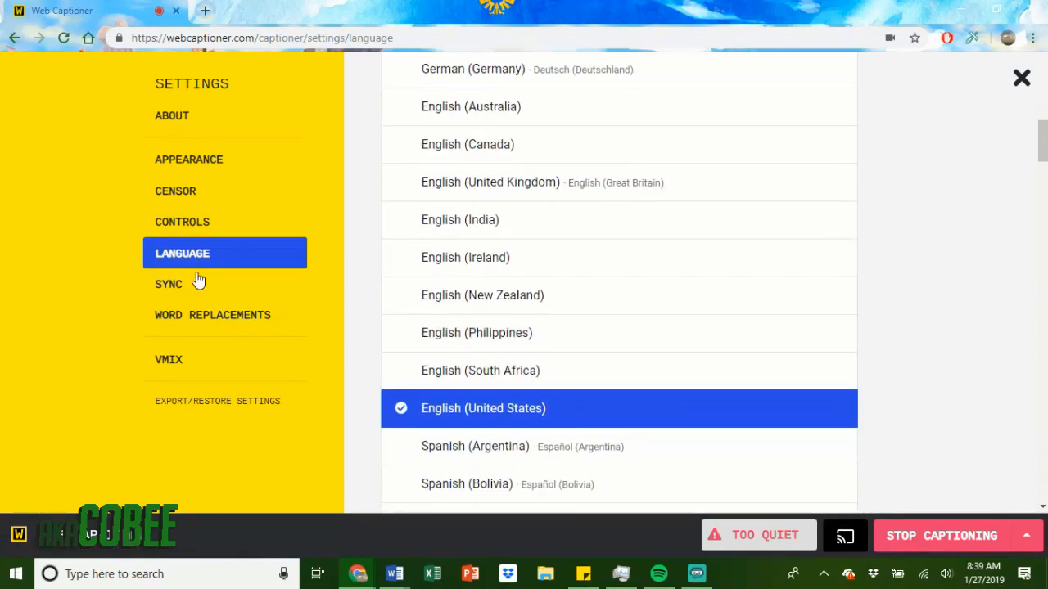
{"action": "left_click", "coordinate": [198, 281]}
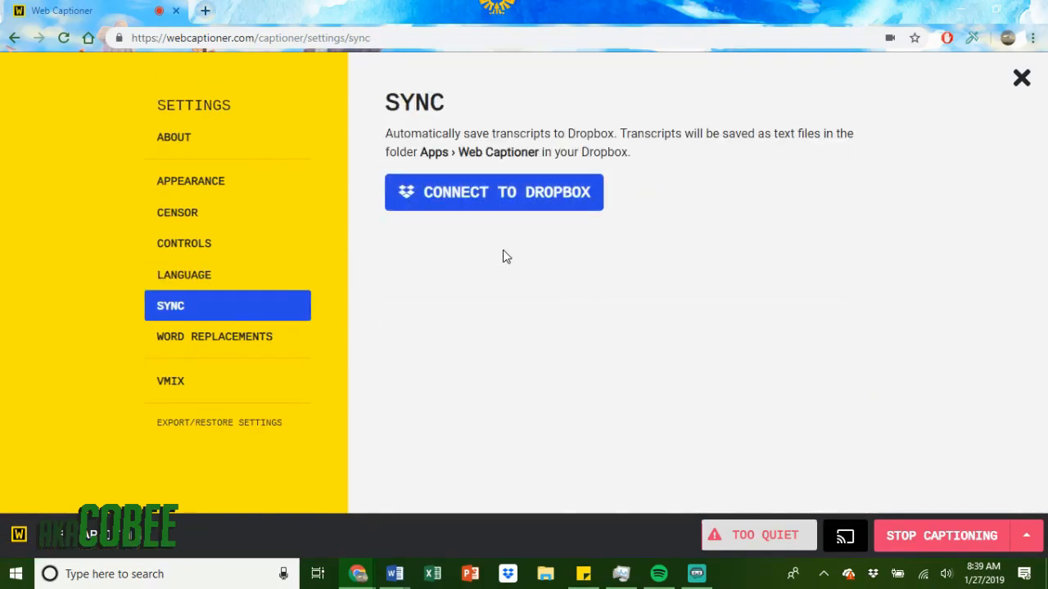
Review the Word Replacements settings and the vMix setup instructions
{"action": "left_click", "coordinate": [192, 342]}
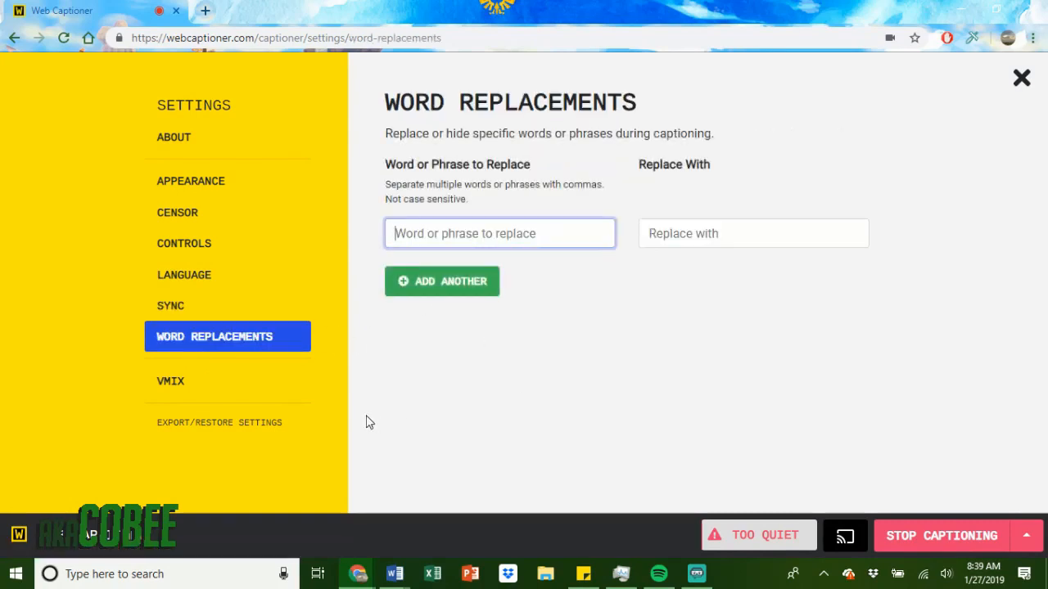
{"action": "left_click", "coordinate": [196, 392]}
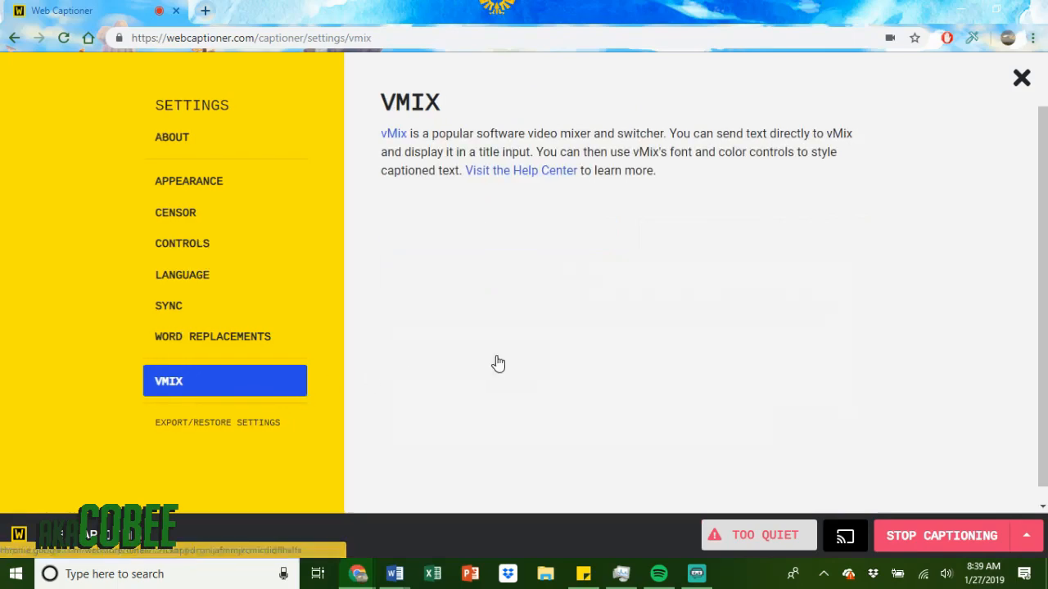
{"action": "scroll", "coordinate": [568, 391], "scroll_direction": "down", "scroll_amount": 1}
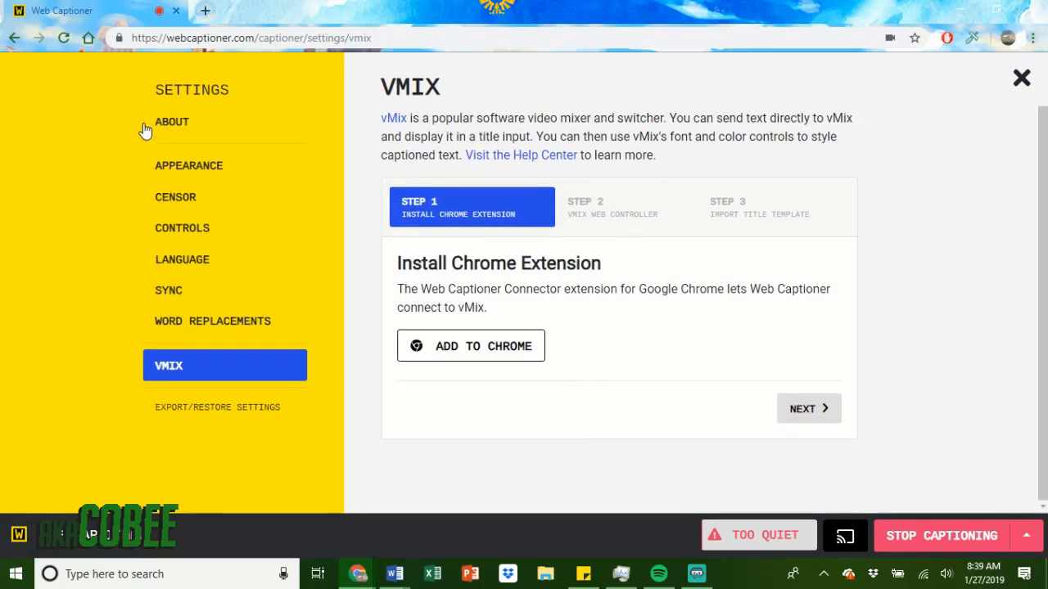
View the About page and the Export/Restore Settings options, and return to the caption view
{"action": "left_click", "coordinate": [170, 122]}
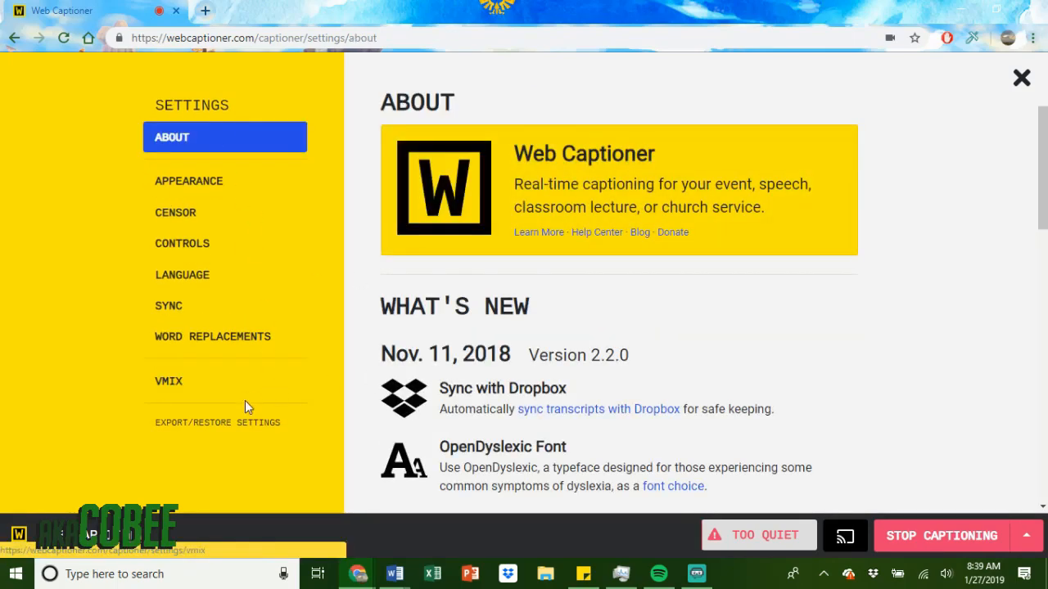
{"action": "left_click", "coordinate": [233, 430]}
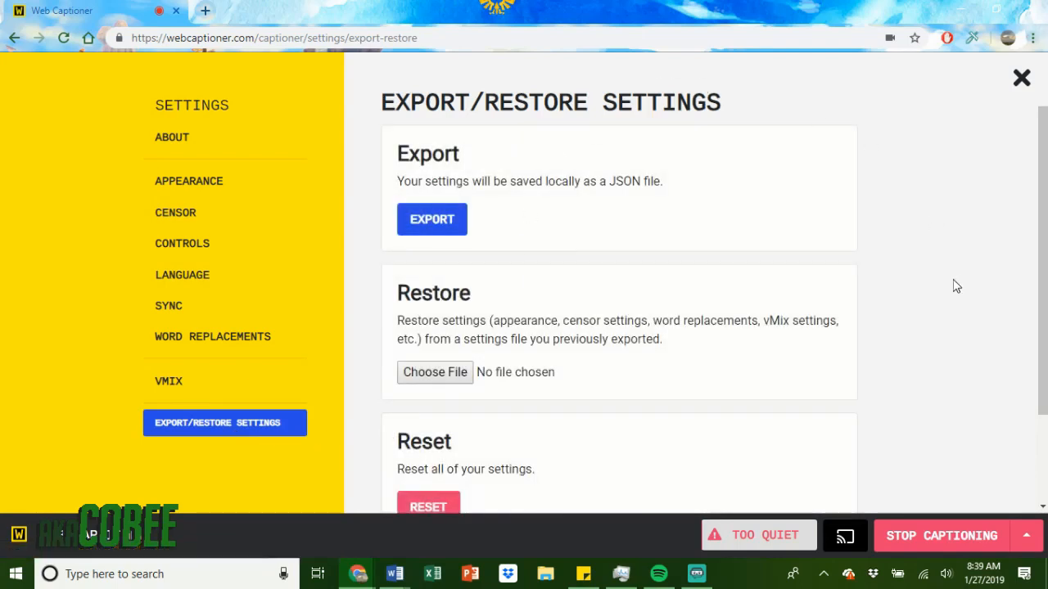
{"action": "scroll", "coordinate": [955, 294], "scroll_direction": "down", "scroll_amount": 2}
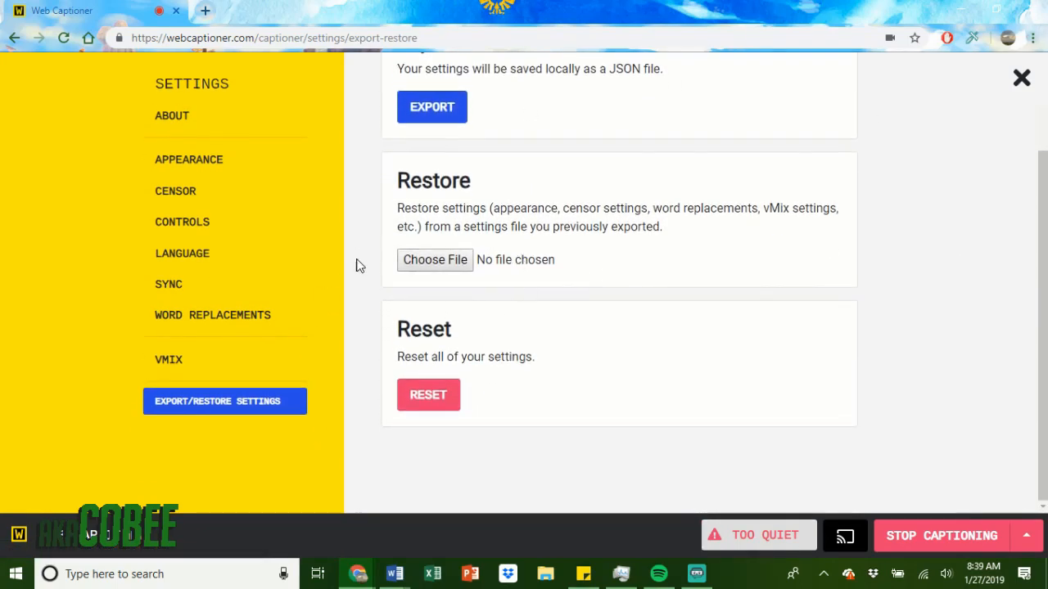
{"action": "scroll", "coordinate": [477, 197], "scroll_direction": "up", "scroll_amount": 2}
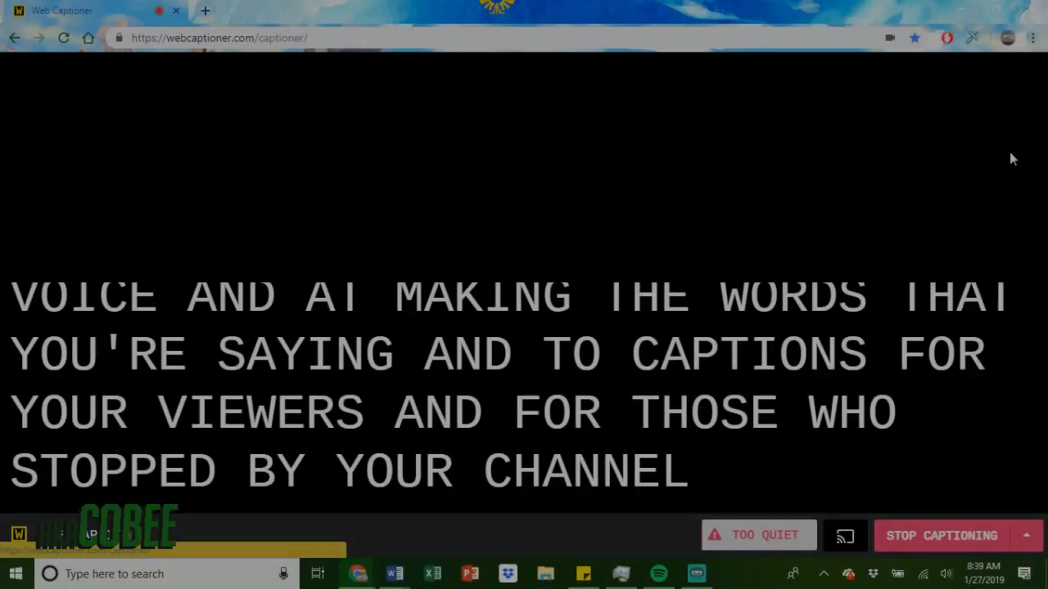
Open the captions in a new window, and in Streamlabs OBS add a Window Capture source to the Window Capture scene
{"action": "left_click", "coordinate": [1027, 536]}
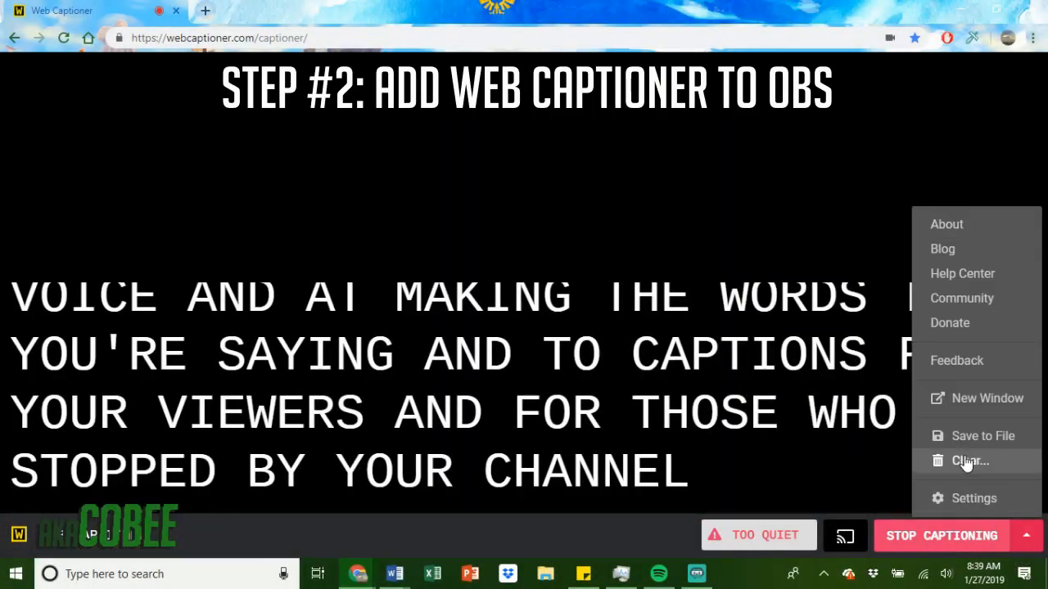
{"action": "left_click", "coordinate": [952, 398]}
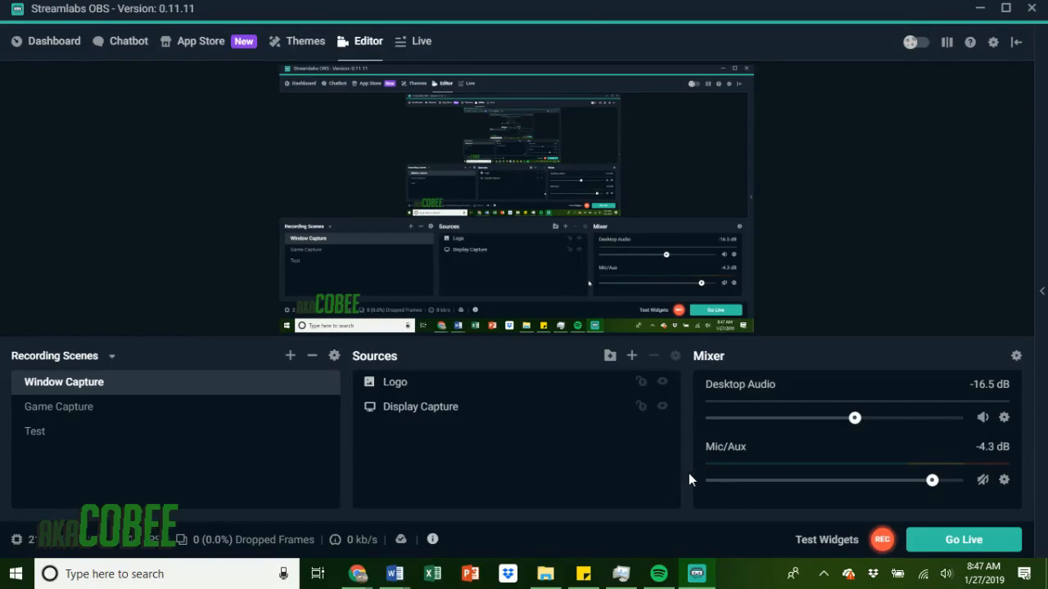
{"action": "left_click", "coordinate": [631, 355]}
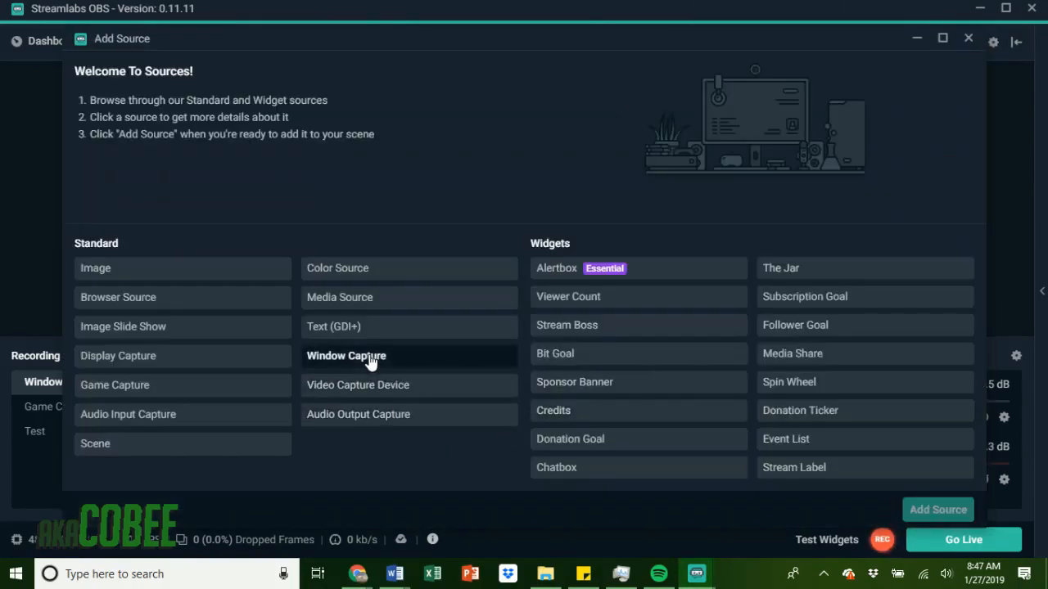
{"action": "left_click", "coordinate": [419, 361]}
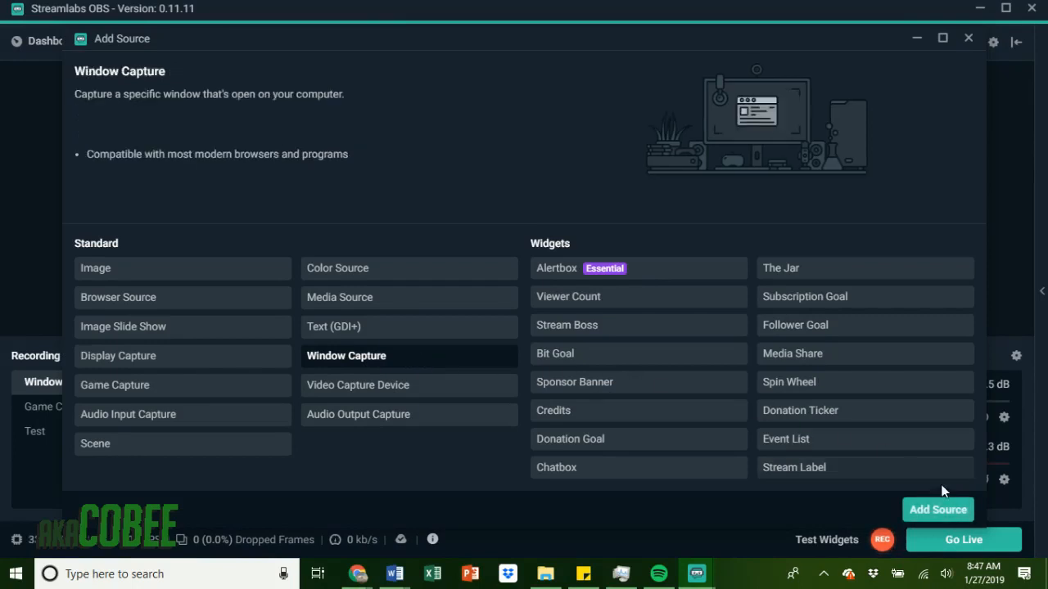
{"action": "left_click", "coordinate": [942, 509]}
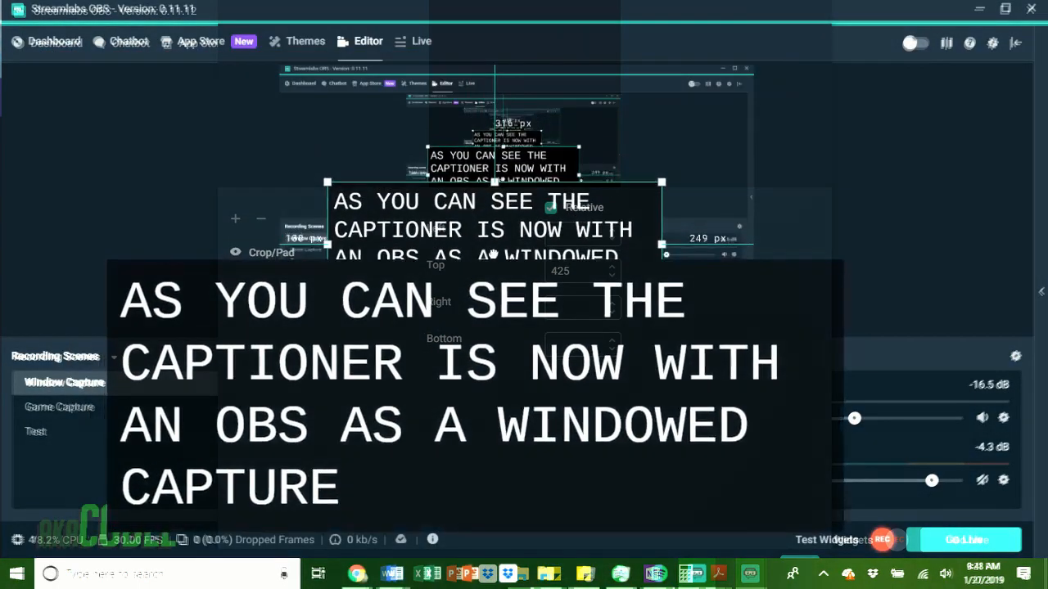
Scale down the captions window capture and position it in the upper-left corner of the scene canvas
{"action": "left_click_drag", "start_coordinate": [456, 254], "coordinate": [446, 249]}
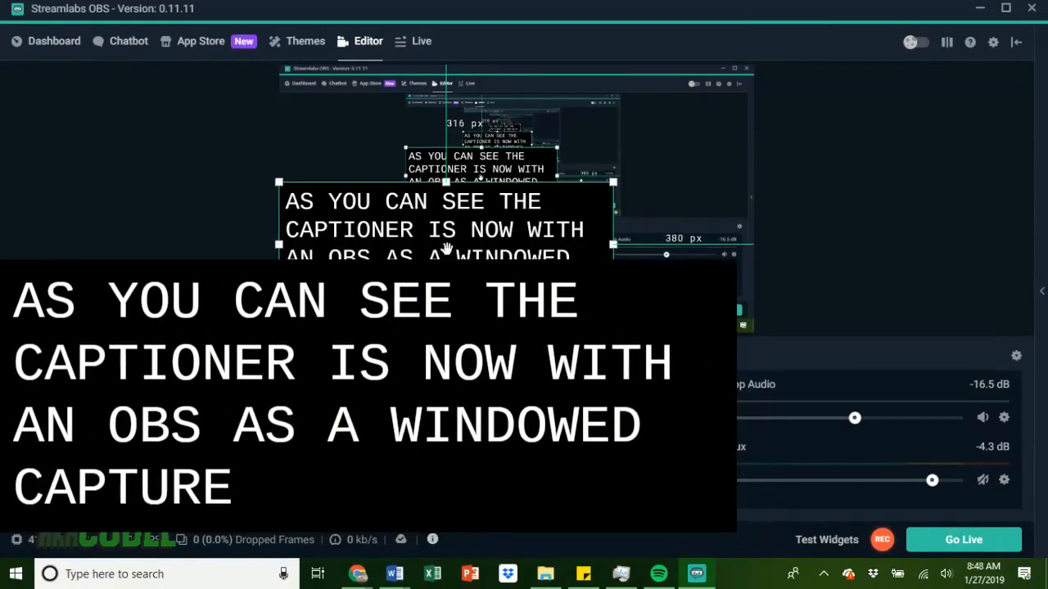
{"action": "left_click_drag", "start_coordinate": [613, 306], "coordinate": [498, 262]}
{"action": "left_click_drag", "start_coordinate": [445, 232], "coordinate": [207, 115]}
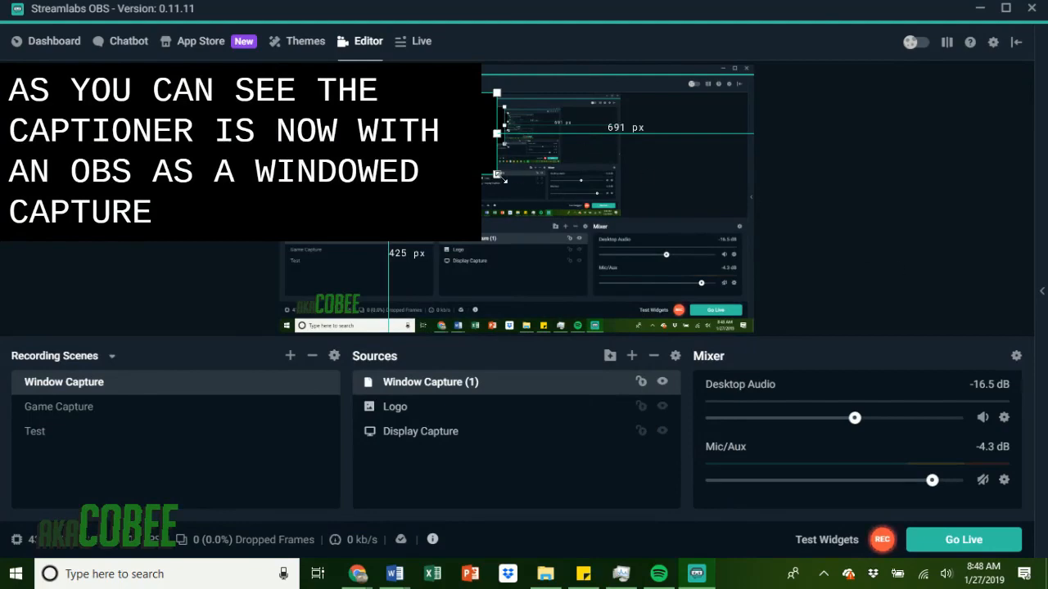
{"action": "left_click_drag", "start_coordinate": [497, 175], "coordinate": [333, 313]}
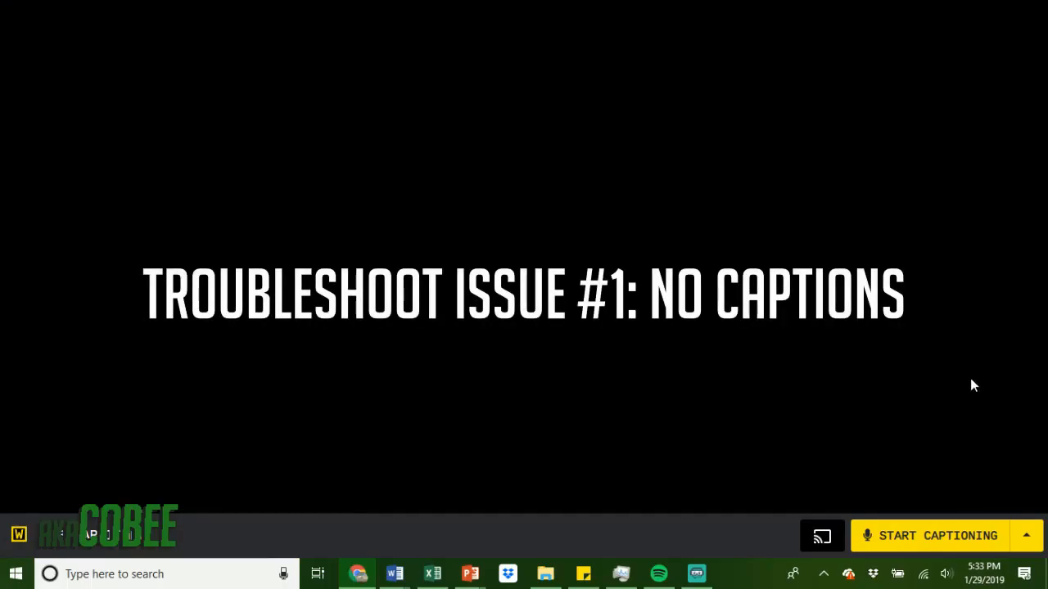
In Web Captioner, start captioning to test the microphone, stop captioning and dismiss the What's New notice
{"action": "left_click", "coordinate": [951, 534]}
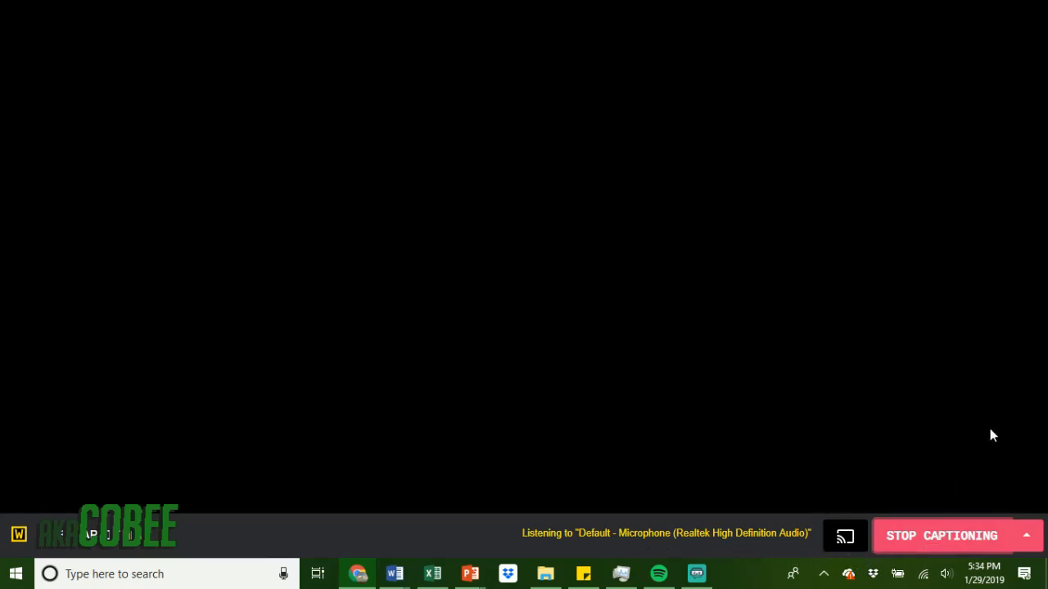
{"action": "left_click", "coordinate": [944, 535]}
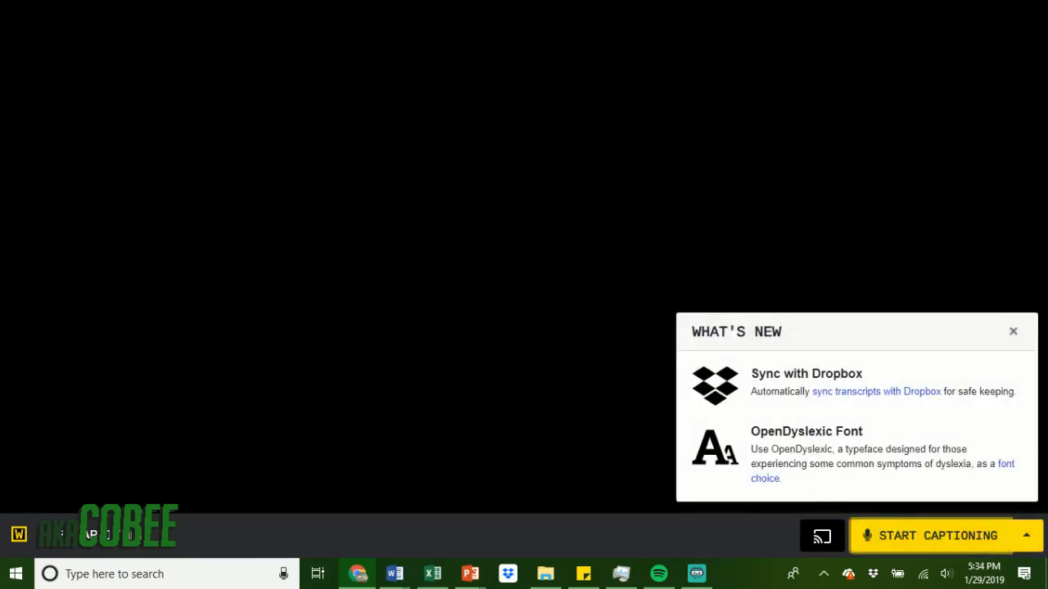
{"action": "left_click", "coordinate": [1010, 335]}
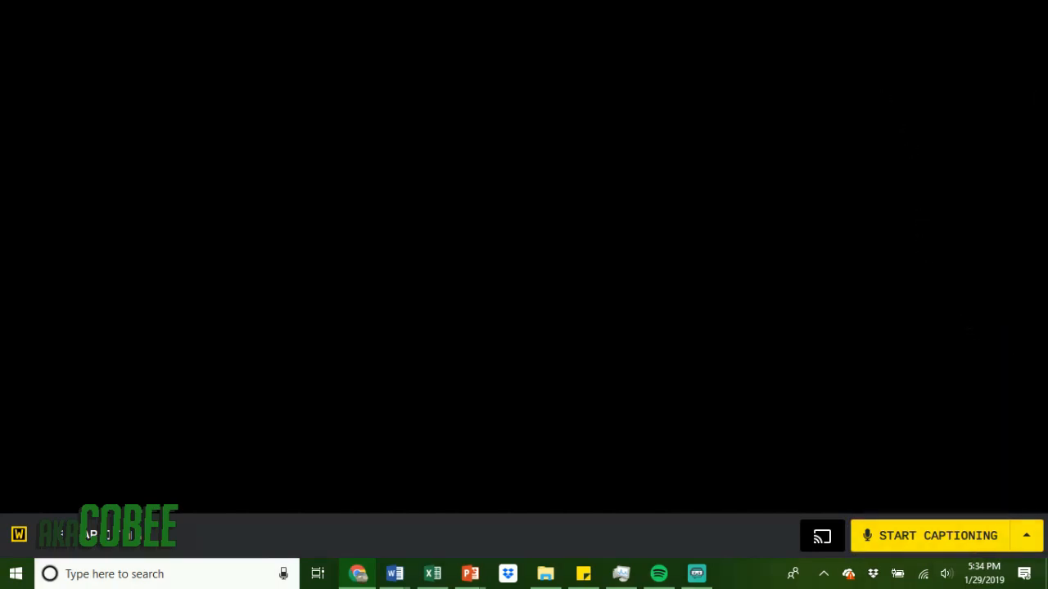
Open the Windows Sound settings and check which microphone is chosen as the input device
{"action": "right_click", "coordinate": [946, 574]}
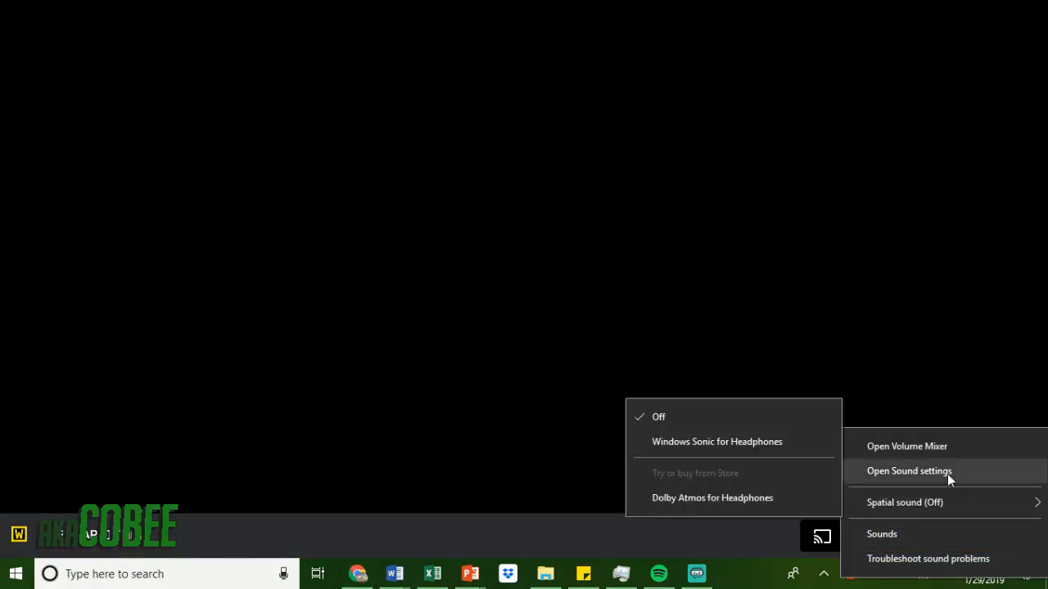
{"action": "left_click", "coordinate": [949, 473]}
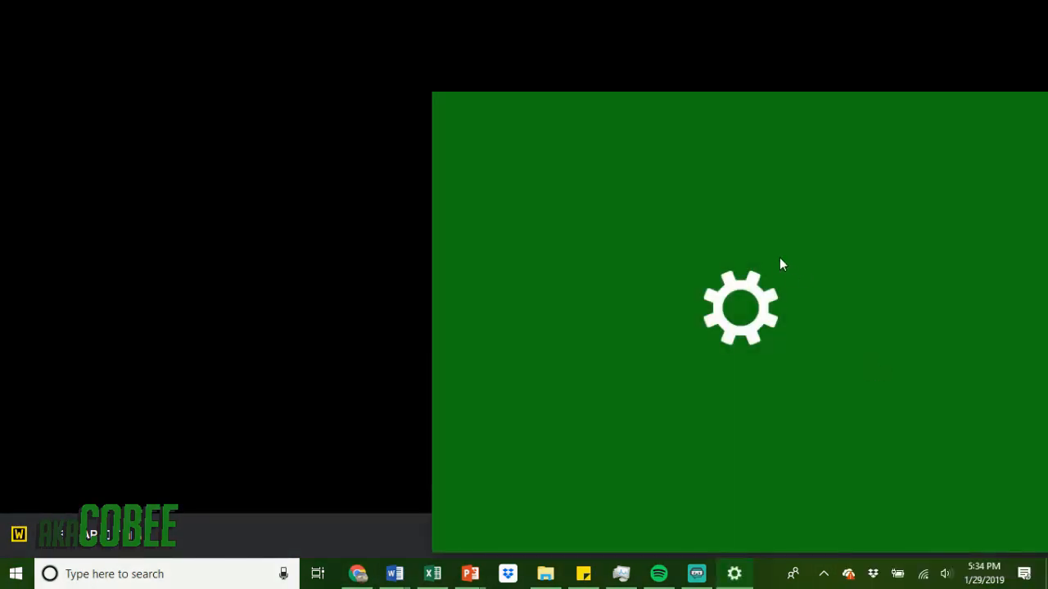
{"action": "scroll", "coordinate": [806, 276], "scroll_direction": "down", "scroll_amount": 2}
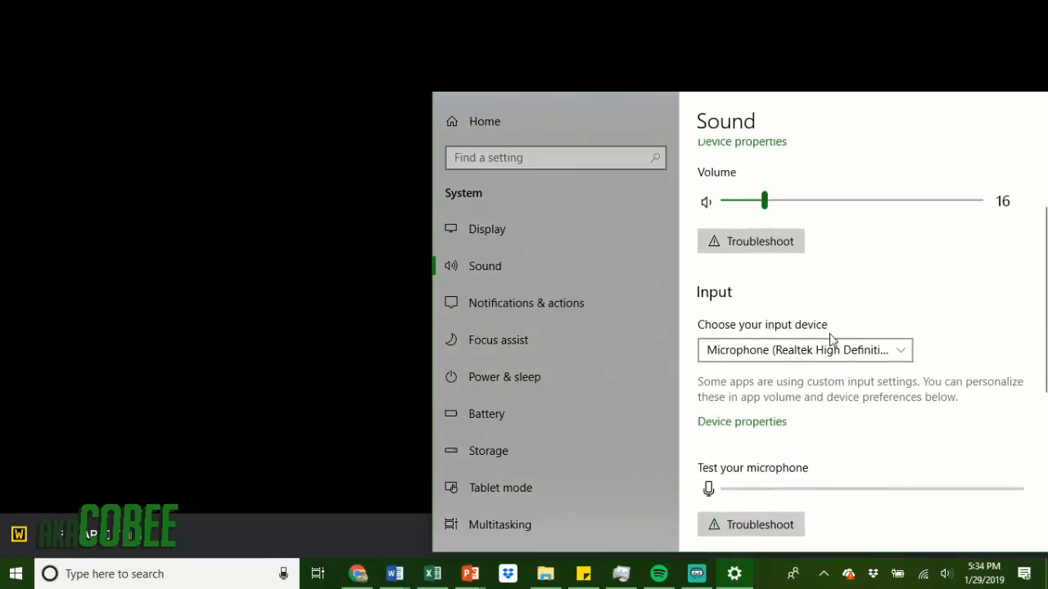
{"action": "scroll", "coordinate": [769, 382], "scroll_direction": "down", "scroll_amount": 2}
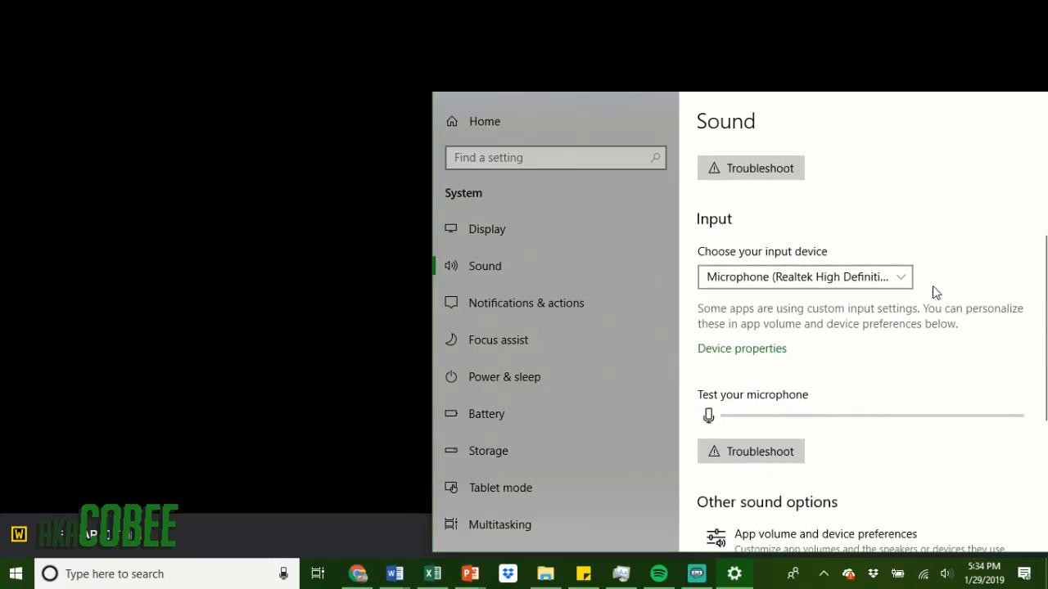